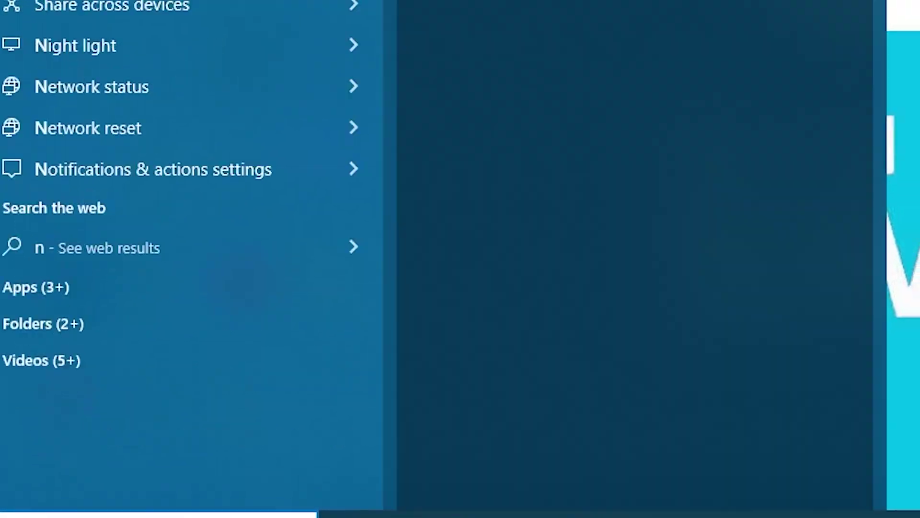
Step: Search Windows for "nint" and launch the Nintendo switch app
{"action": "type", "text": "int"}
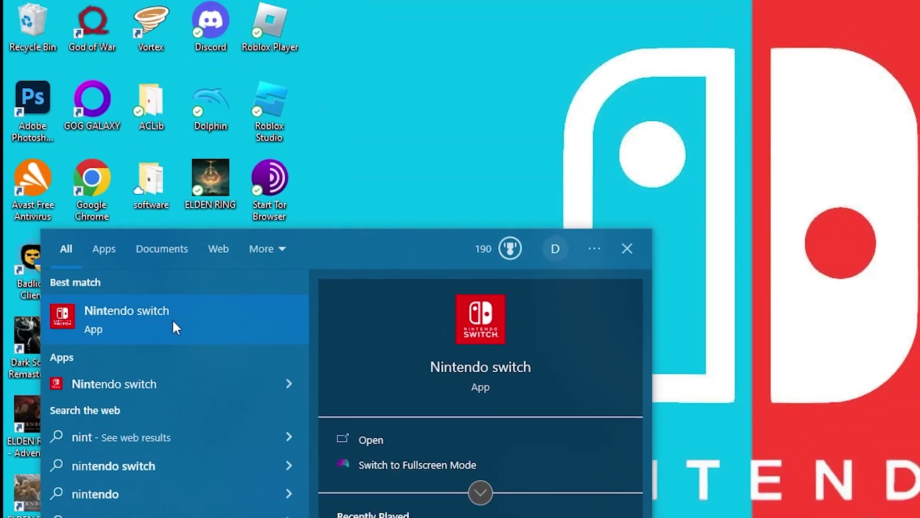
{"action": "left_click", "coordinate": [207, 357]}
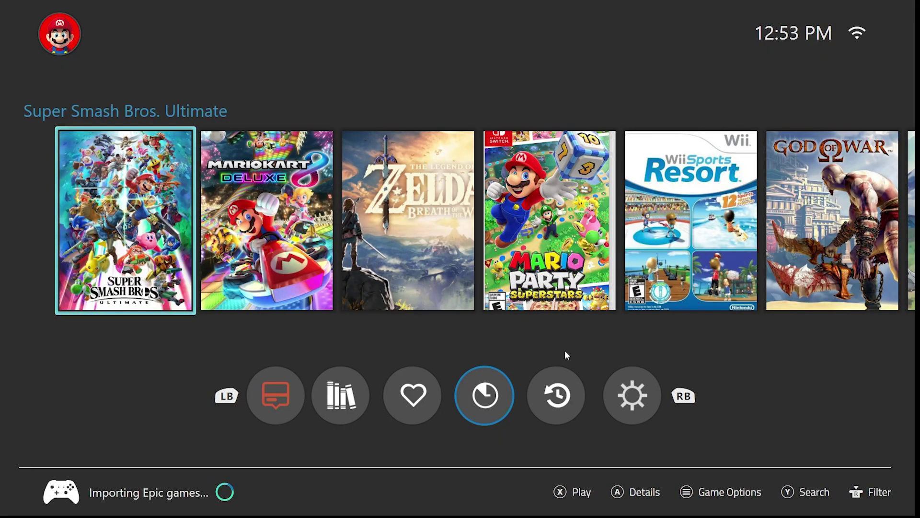
Step: Browse the home screen's row of games forward past Dying Light Enhanced Edition and back toward its start
{"action": "key", "text": "Right"}
{"action": "key", "text": "Right"}
{"action": "key", "text": "Right"}
{"action": "key", "text": "Right"}
{"action": "key", "text": "Right"}
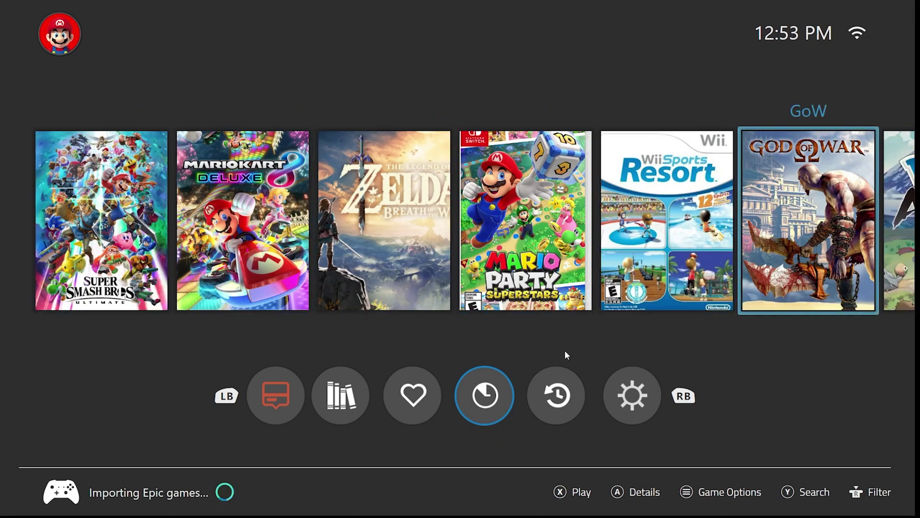
{"action": "key", "text": "Right"}
{"action": "key", "text": "Right"}
{"action": "key", "text": "Right"}
{"action": "key", "text": "Right"}
{"action": "key", "text": "Right"}
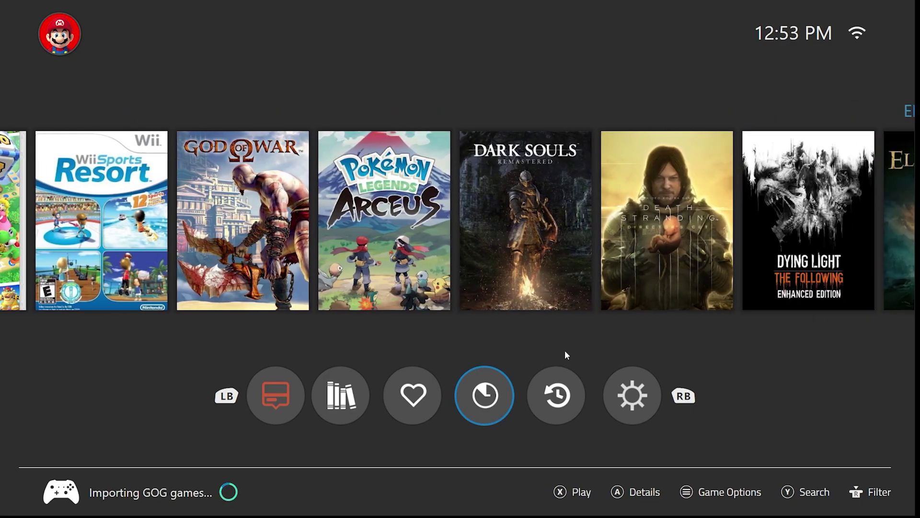
{"action": "key", "text": "Right"}
{"action": "key", "text": "Left"}
{"action": "key", "text": "Left"}
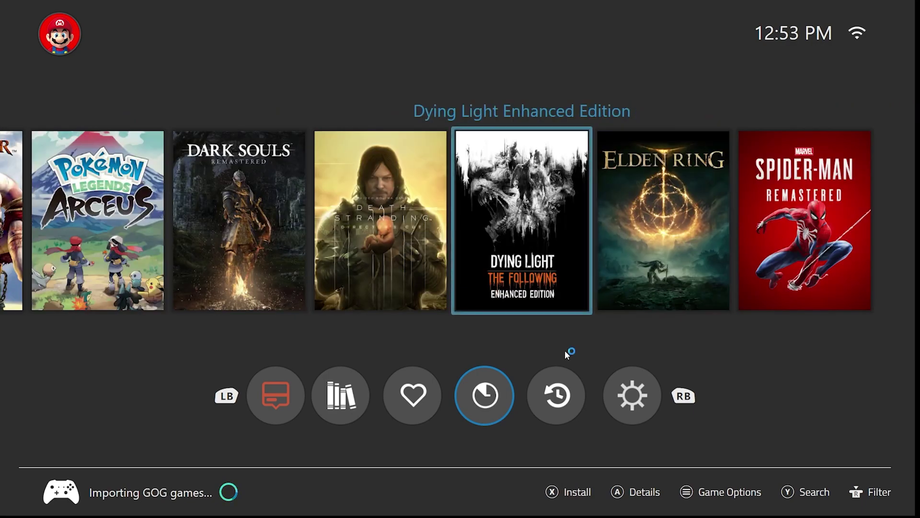
{"action": "key", "text": "Left"}
{"action": "key", "text": "Left"}
{"action": "key", "text": "Left"}
{"action": "key", "text": "Left"}
{"action": "key", "text": "Left"}
{"action": "key", "text": "Left"}
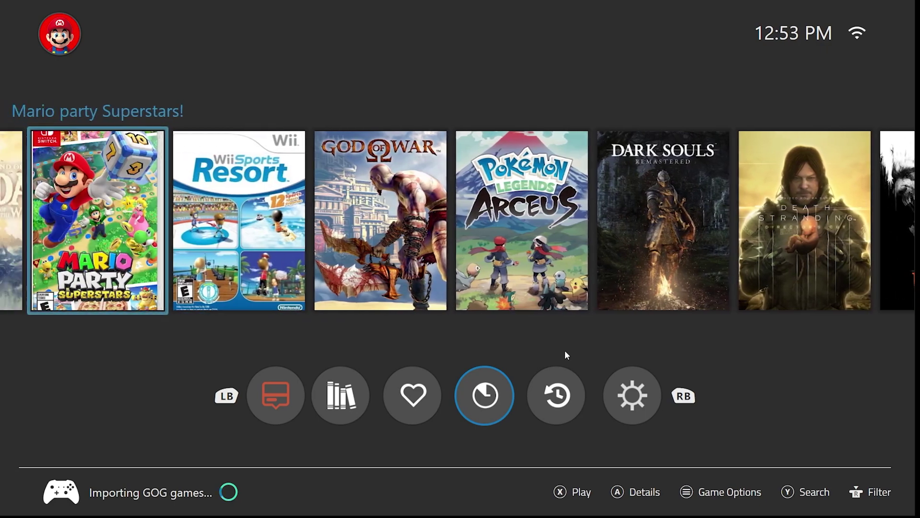
{"action": "key", "text": "Left"}
{"action": "key", "text": "Left"}
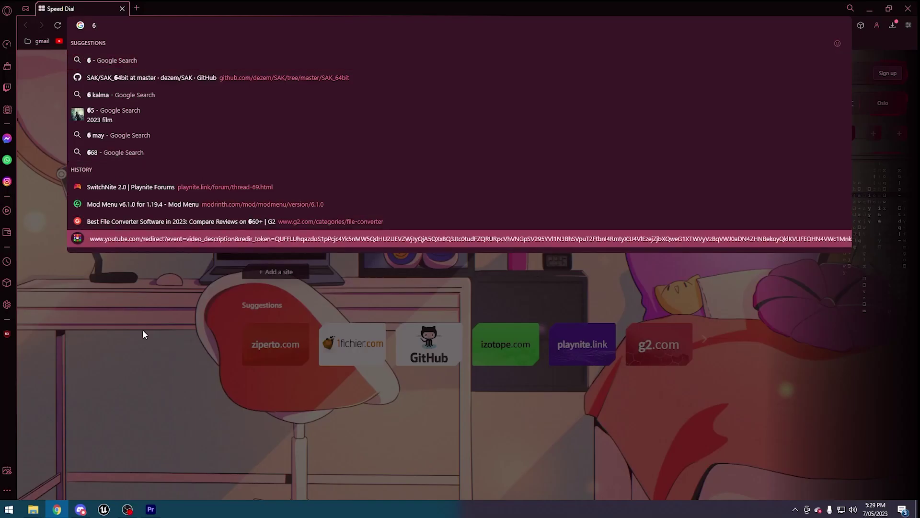
Step: Switch to the web browser, search for playnite and open the Playnite video game library manager site
{"action": "key", "text": "BackSpace"}
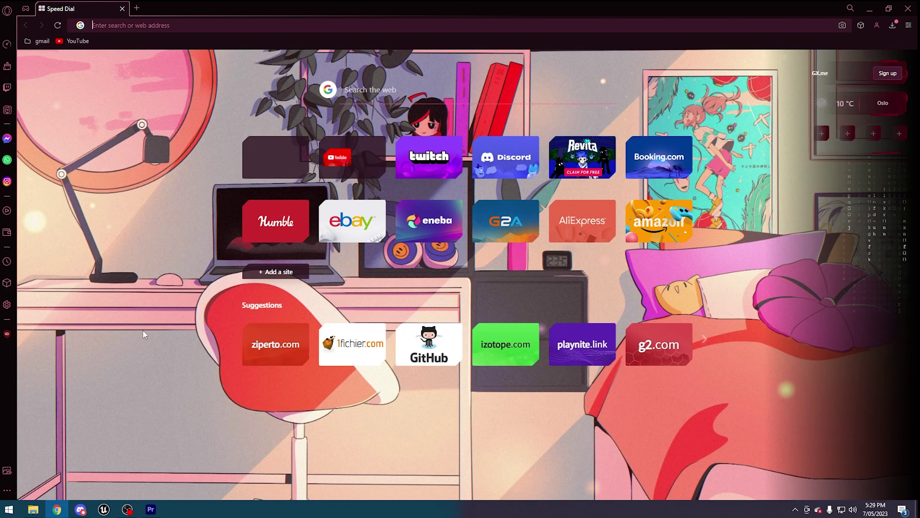
{"action": "type", "text": "playn"}
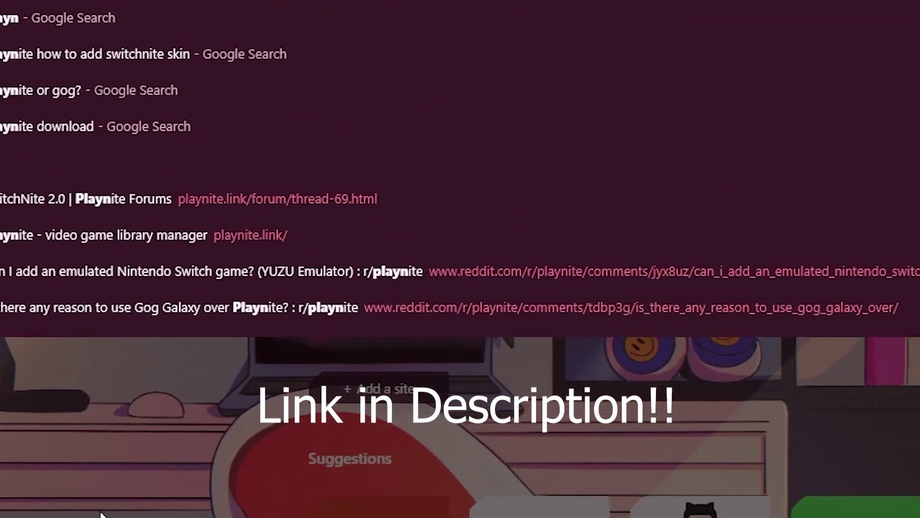
{"action": "key", "text": "Return"}
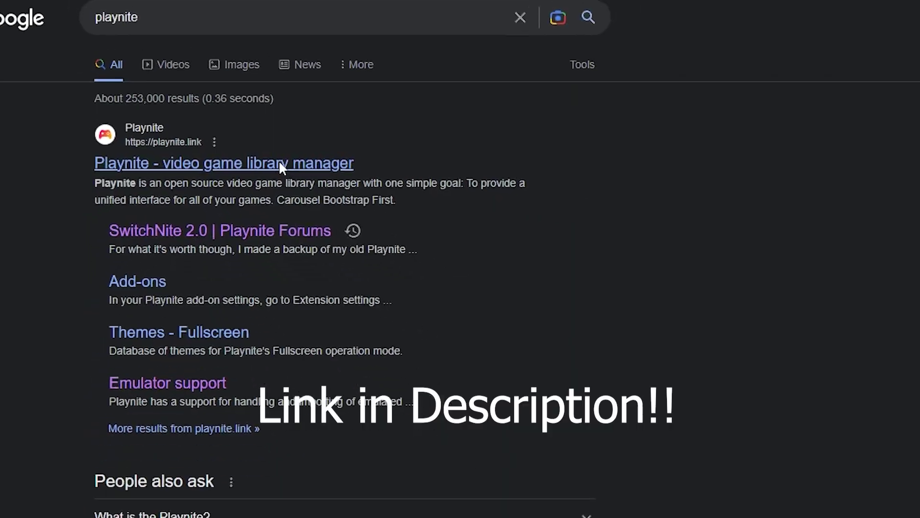
{"action": "left_click", "coordinate": [343, 162]}
Step: Download Playnite from its home page and save the file as PlayniteInstaller
{"action": "scroll", "coordinate": [403, 346], "scroll_direction": "down", "scroll_amount": 5}
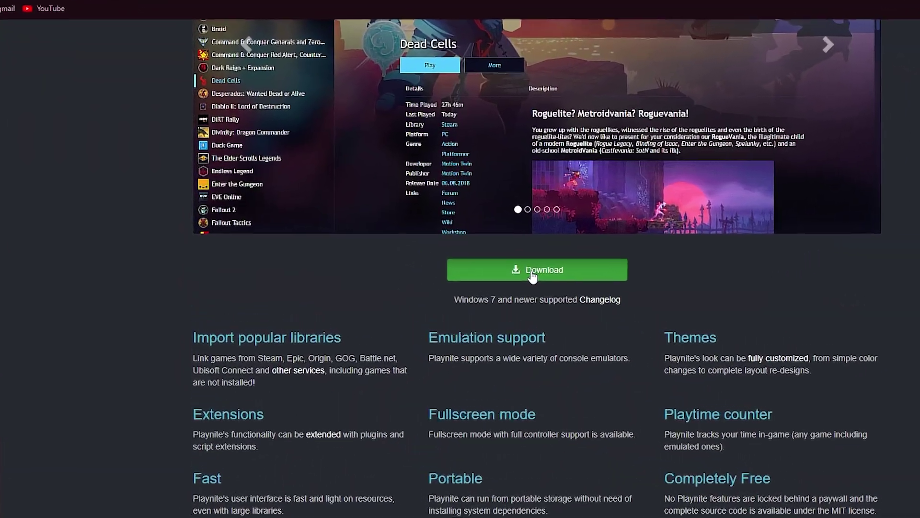
{"action": "left_click", "coordinate": [532, 273]}
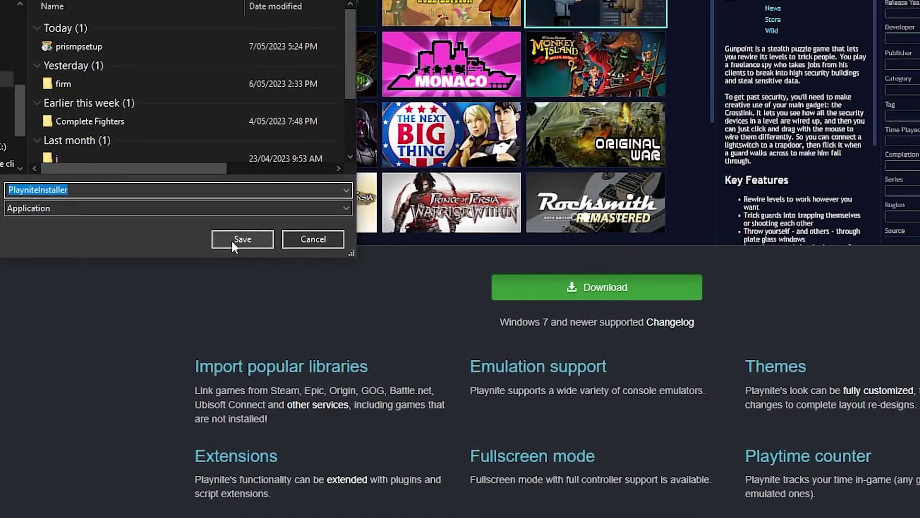
{"action": "left_click", "coordinate": [233, 241]}
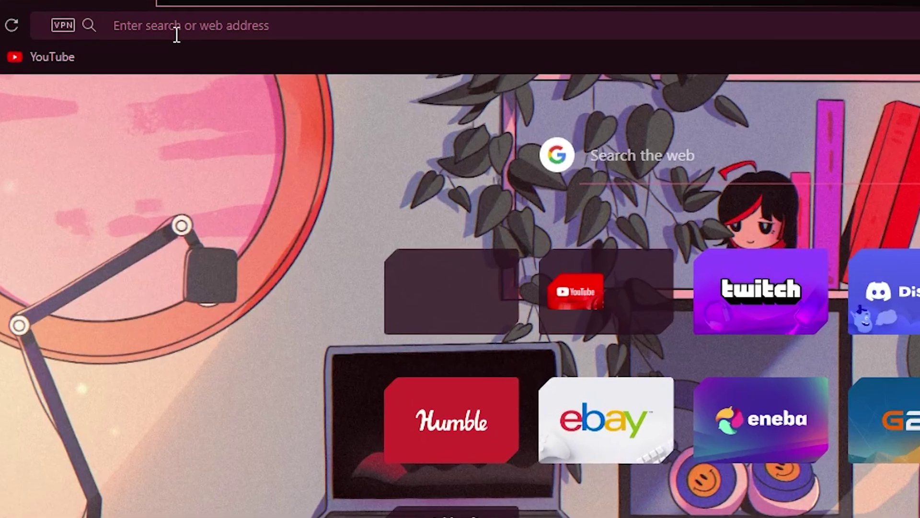
Step: Look up switchnite, open its GitHub releases page and save SwitchNite_2_0_2.pthm to the Downloads folder
{"action": "left_click", "coordinate": [154, 28]}
{"action": "type", "text": "switr"}
{"action": "key", "text": "BackSpace"}
{"action": "type", "text": "chnite"}
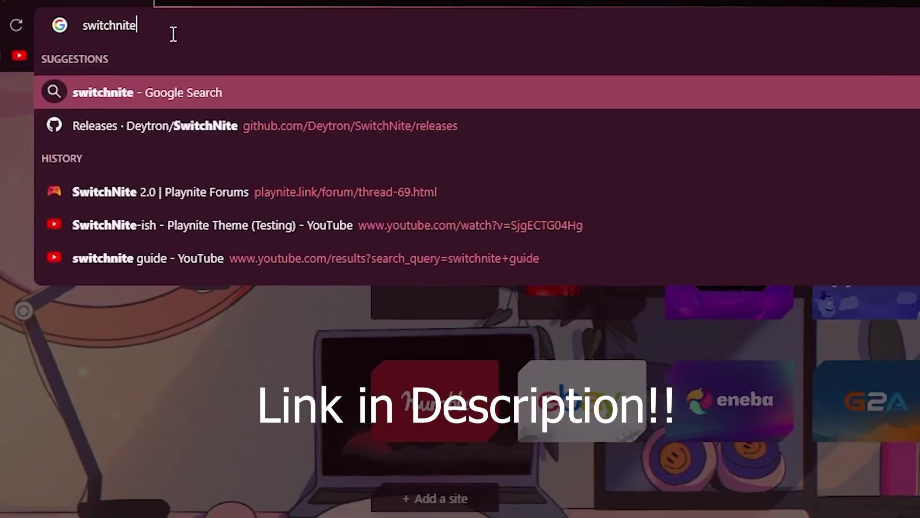
{"action": "key", "text": "Down"}
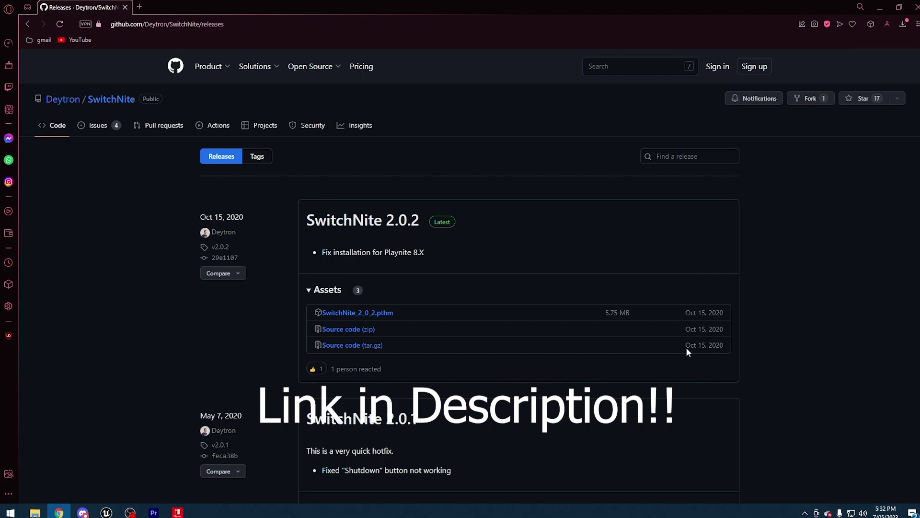
{"action": "left_click", "coordinate": [384, 314]}
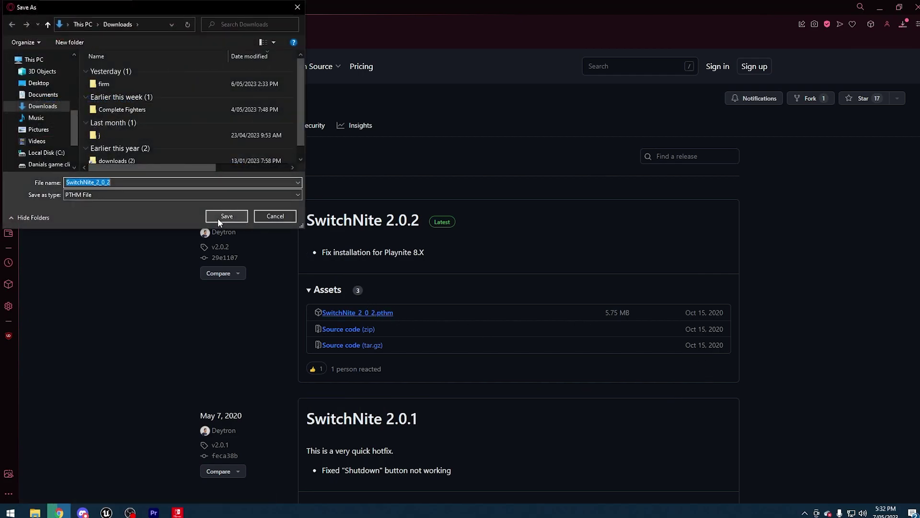
{"action": "left_click", "coordinate": [219, 216]}
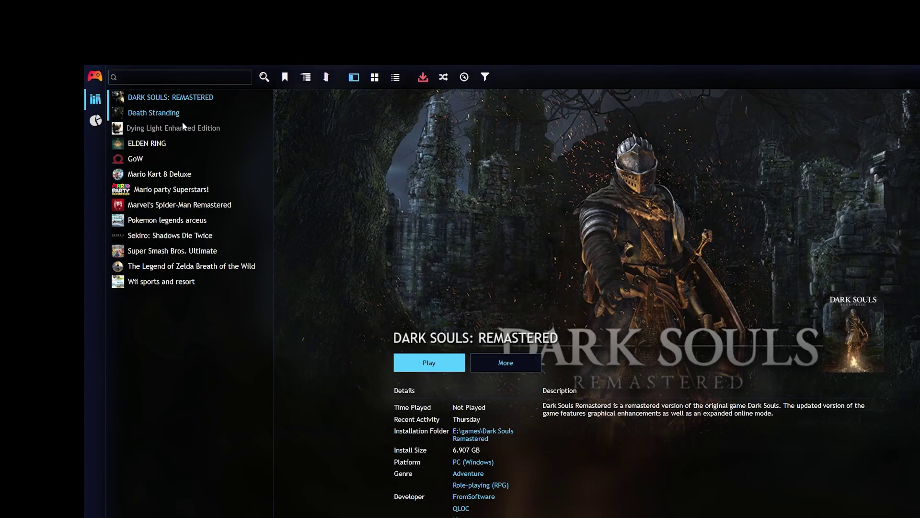
Step: In Playnite, examine the yuzu(real) entry in the emulator configuration and close the window without saving
{"action": "mouse_move", "coordinate": [551, 341]}
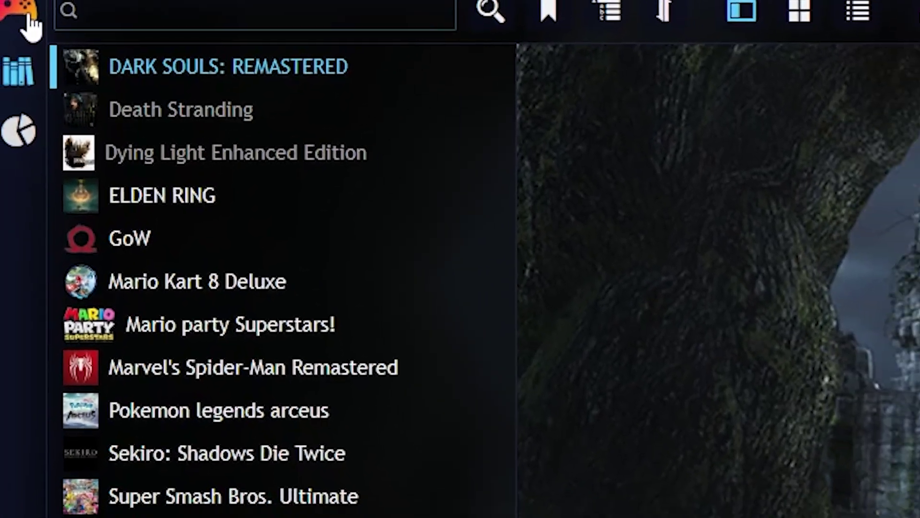
{"action": "left_click", "coordinate": [20, 9]}
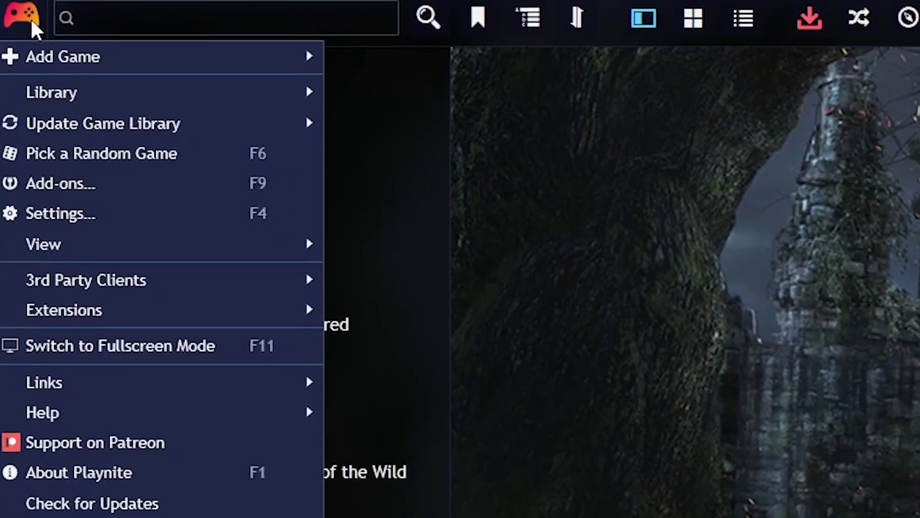
{"action": "mouse_move", "coordinate": [37, 84]}
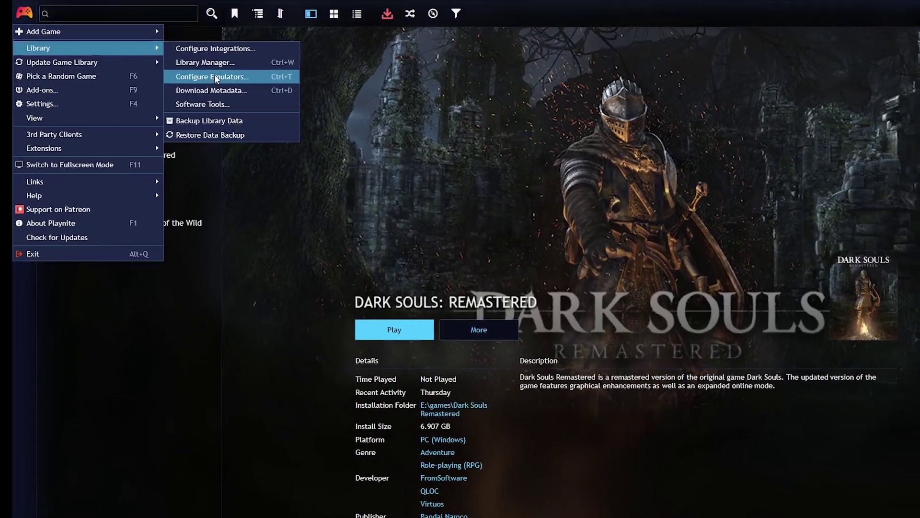
{"action": "left_click", "coordinate": [214, 76]}
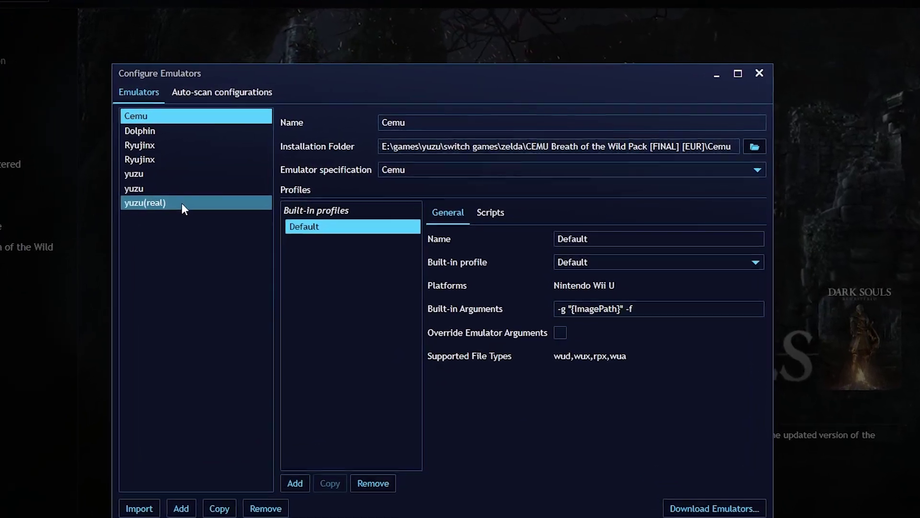
{"action": "left_click", "coordinate": [191, 199]}
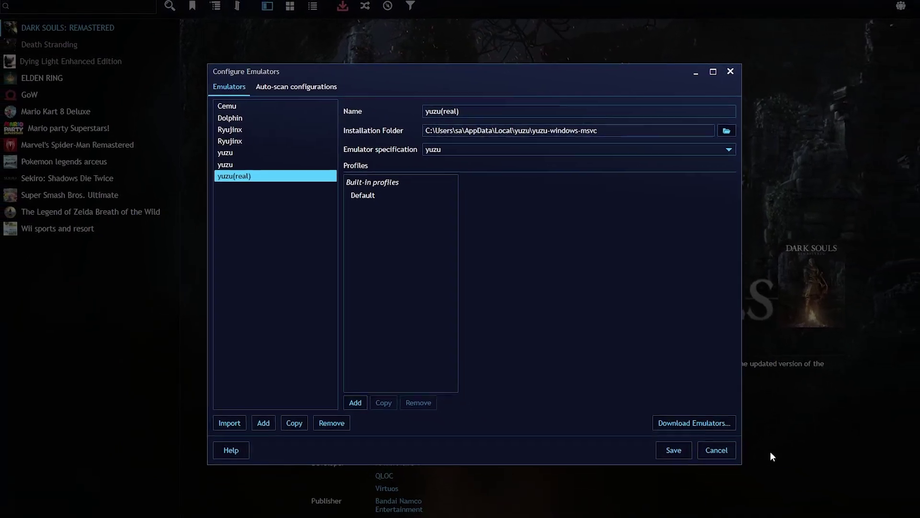
{"action": "left_click", "coordinate": [737, 464]}
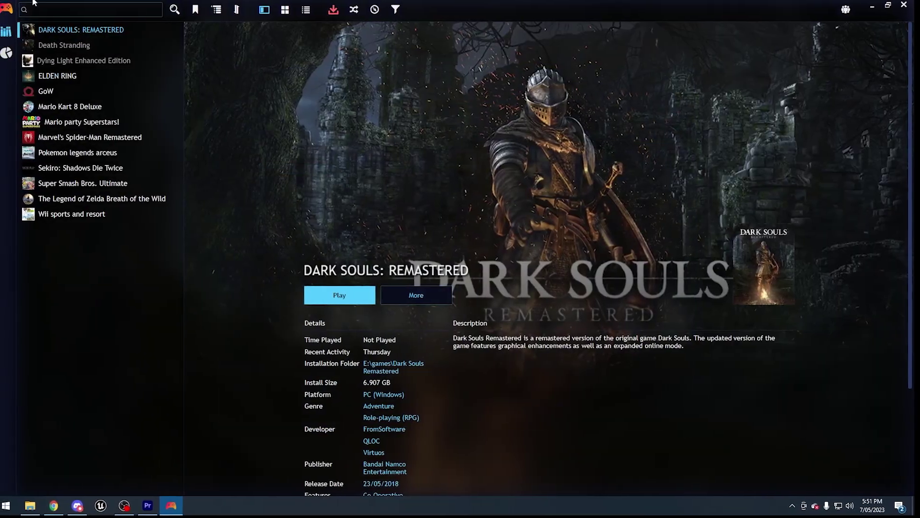
Step: Try adding emulated games with a new scanner that uses the yuzu(real) emulator, and close the import window without scanning
{"action": "left_click", "coordinate": [10, 10]}
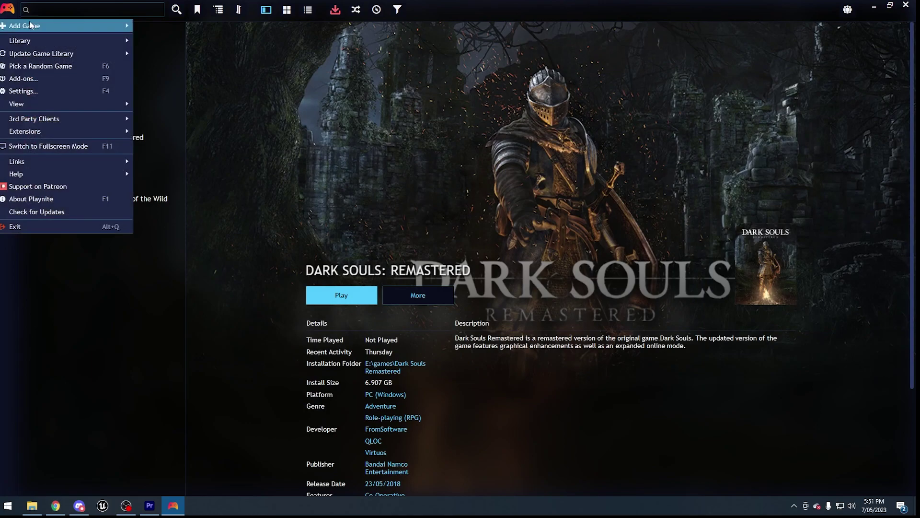
{"action": "mouse_move", "coordinate": [30, 23]}
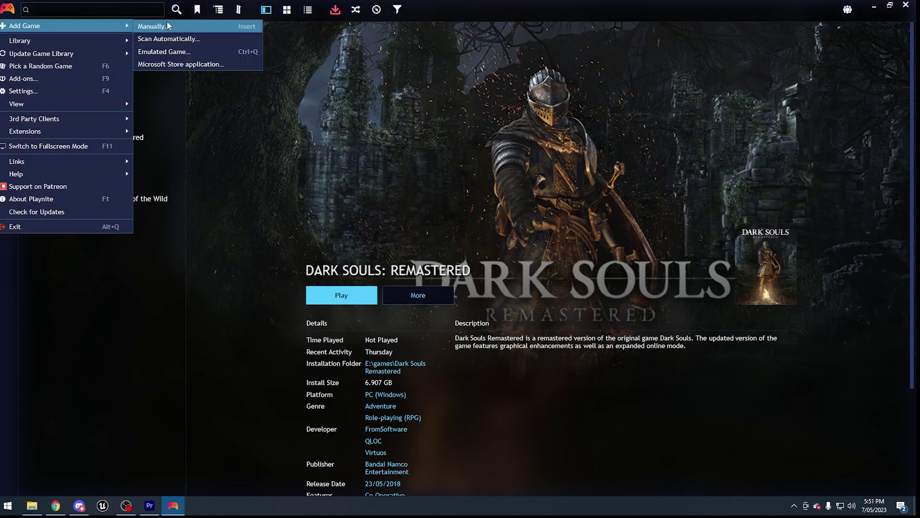
{"action": "left_click", "coordinate": [212, 54]}
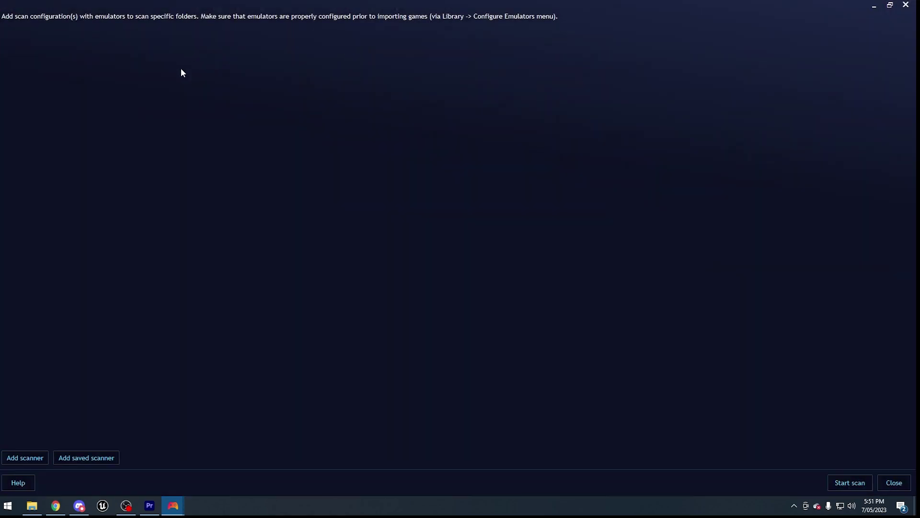
{"action": "left_click", "coordinate": [28, 462]}
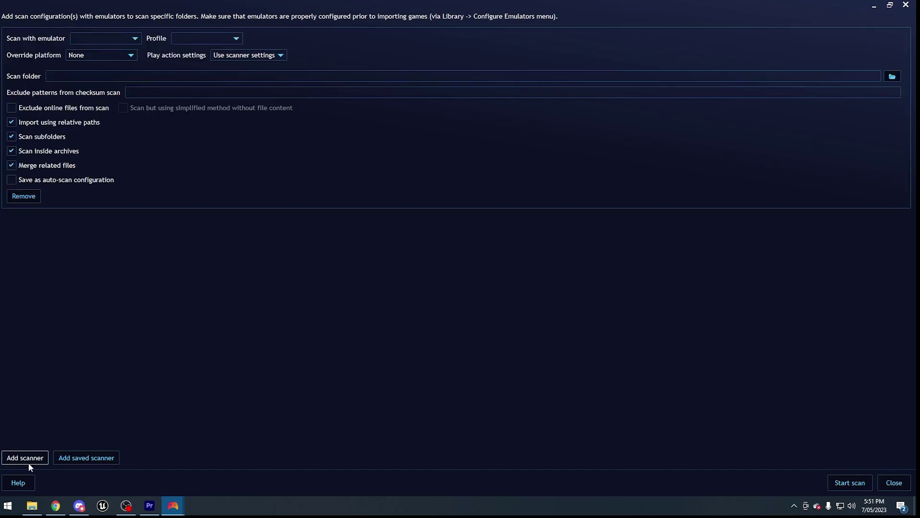
{"action": "left_click", "coordinate": [116, 36]}
{"action": "left_click", "coordinate": [88, 127]}
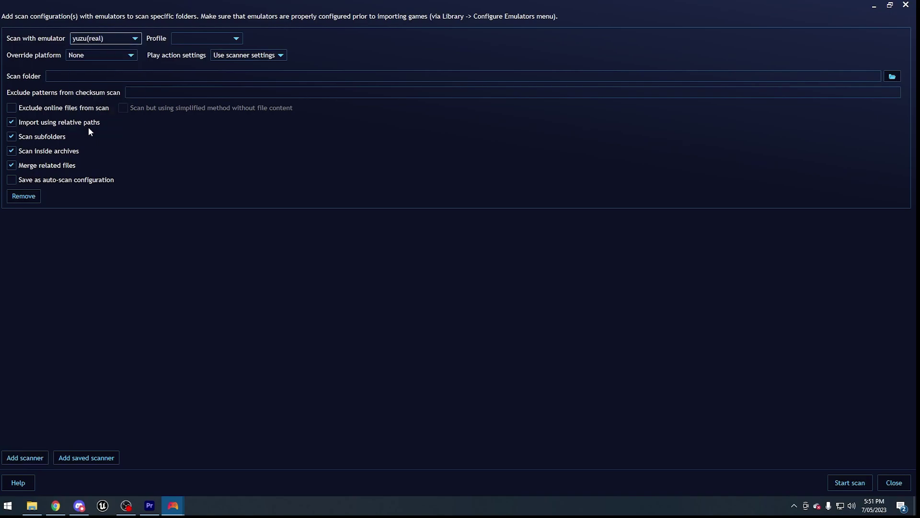
{"action": "left_click", "coordinate": [89, 76]}
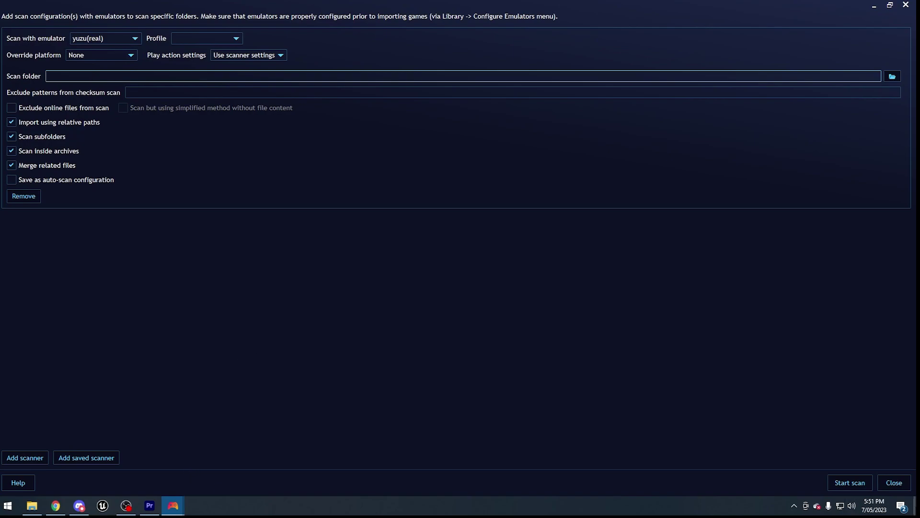
{"action": "left_click", "coordinate": [895, 482]}
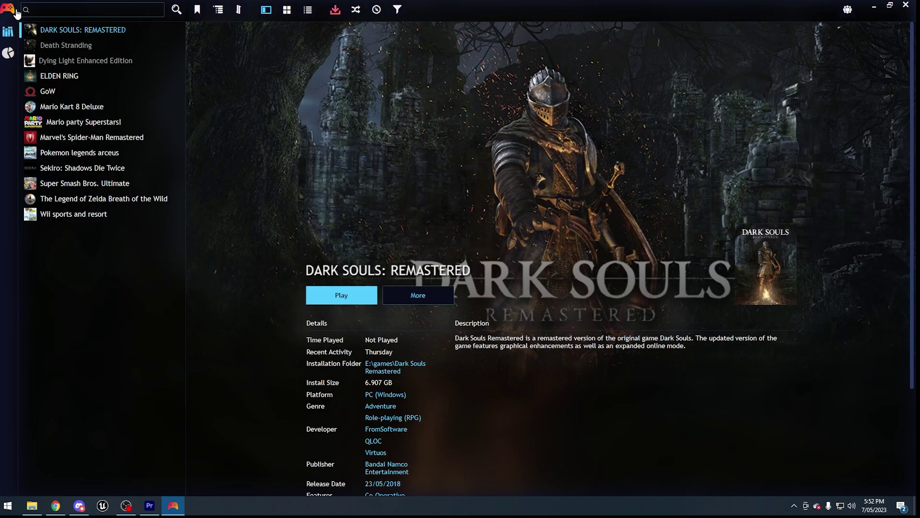
Step: Search the fullscreen theme add-ons for "sw", select the Nintendo Switch-ish theme and save the add-on settings
{"action": "left_click", "coordinate": [15, 10]}
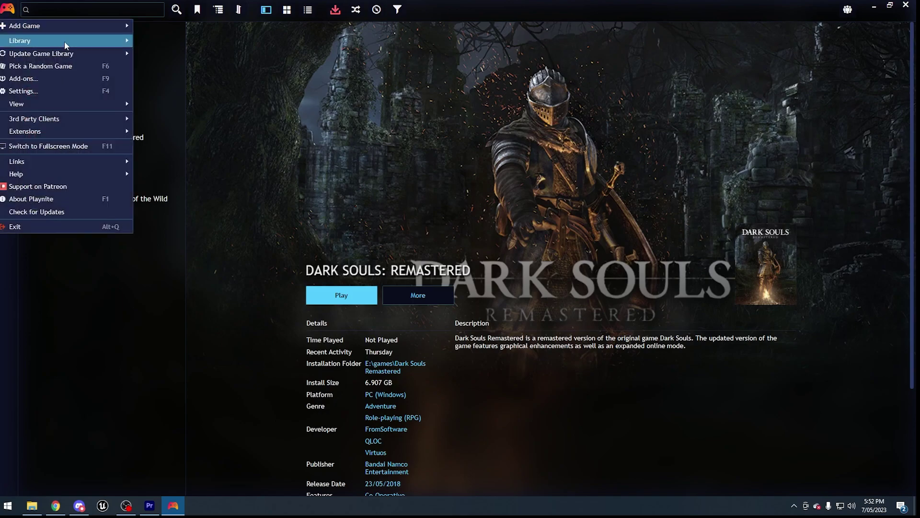
{"action": "left_click", "coordinate": [56, 78]}
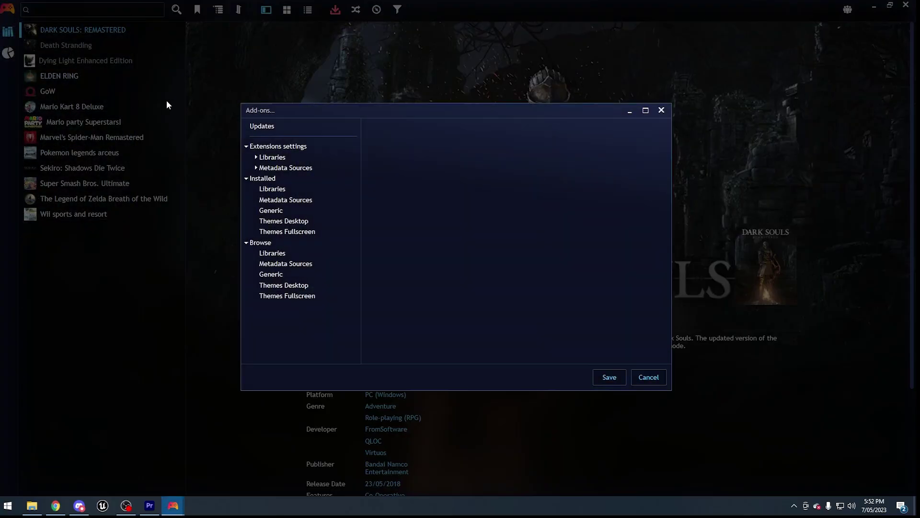
{"action": "left_click", "coordinate": [287, 296]}
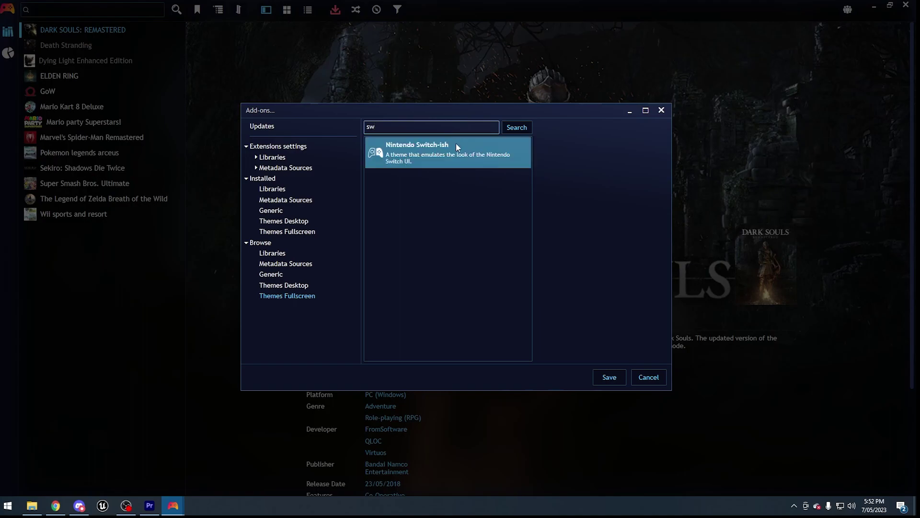
{"action": "left_click", "coordinate": [528, 166]}
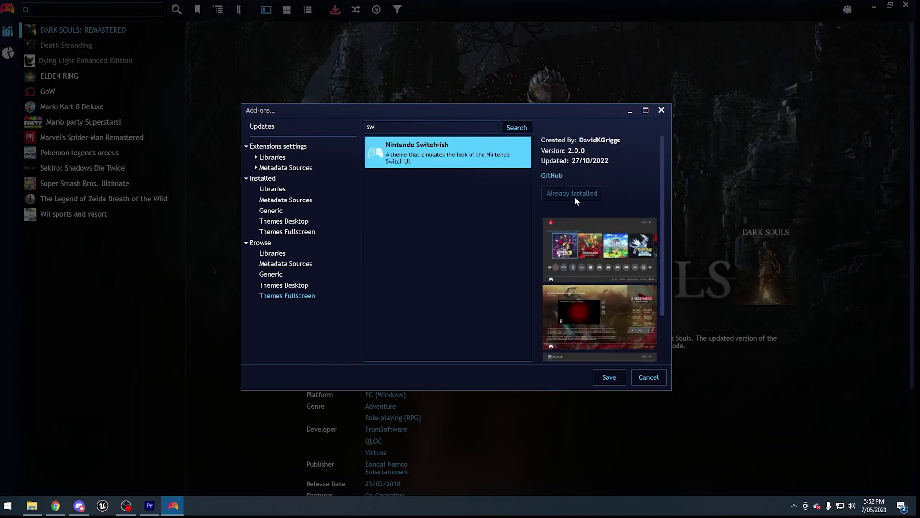
{"action": "left_click", "coordinate": [619, 376]}
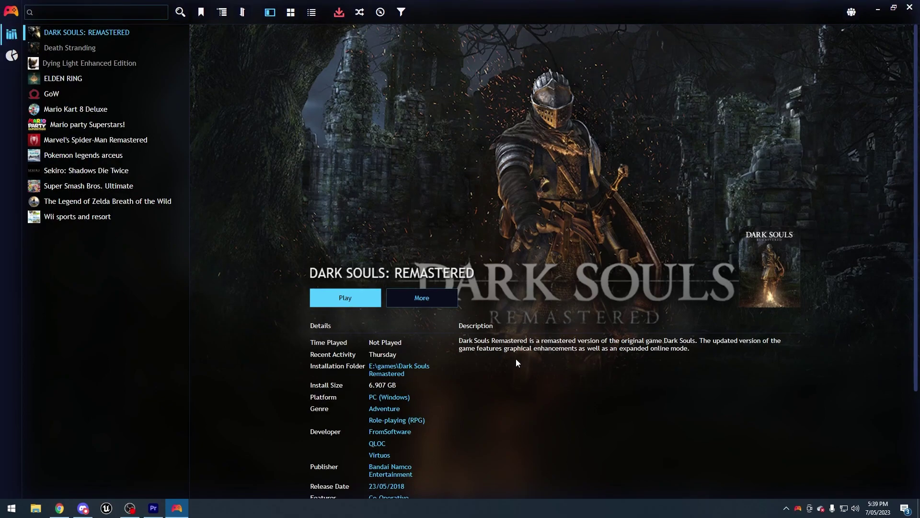
Step: Switch to fullscreen mode and browse the game row from Super Smash Bros. Ultimate to Pokemon legends arceus
{"action": "key", "text": "F11"}
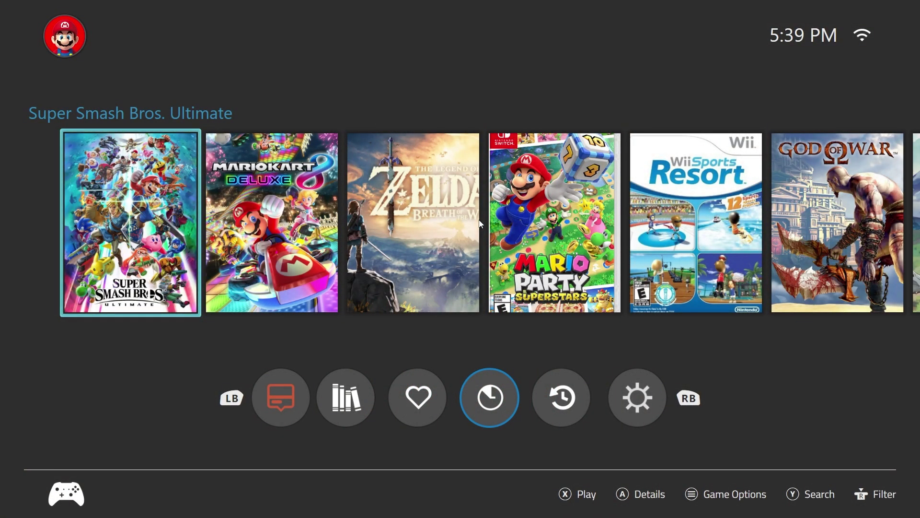
{"action": "key", "text": "Right"}
{"action": "key", "text": "Right"}
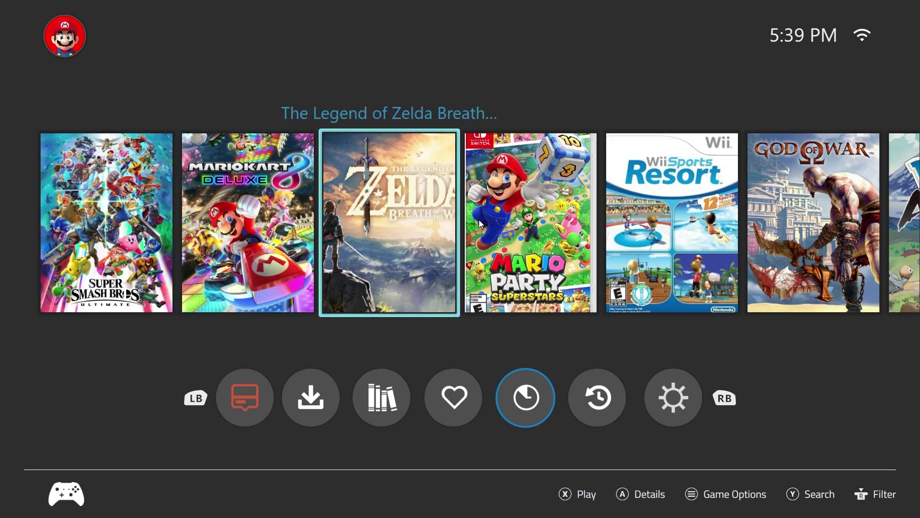
{"action": "key", "text": "Right"}
{"action": "key", "text": "Right"}
{"action": "key", "text": "Right"}
{"action": "key", "text": "Right"}
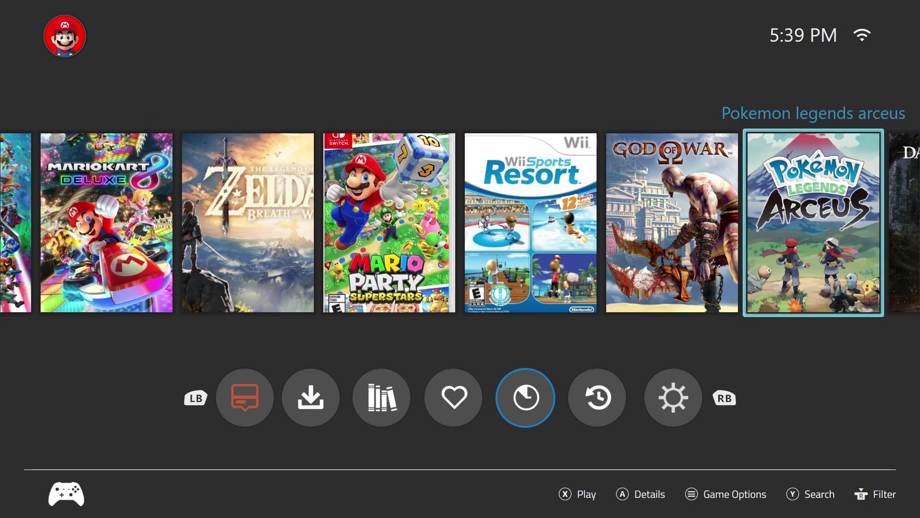
Step: Look through the game row back to Mario Kart 8 Deluxe, on to ELDEN RING and back to Super Smash Bros. Ultimate
{"action": "key", "text": "Left"}
{"action": "key", "text": "Left"}
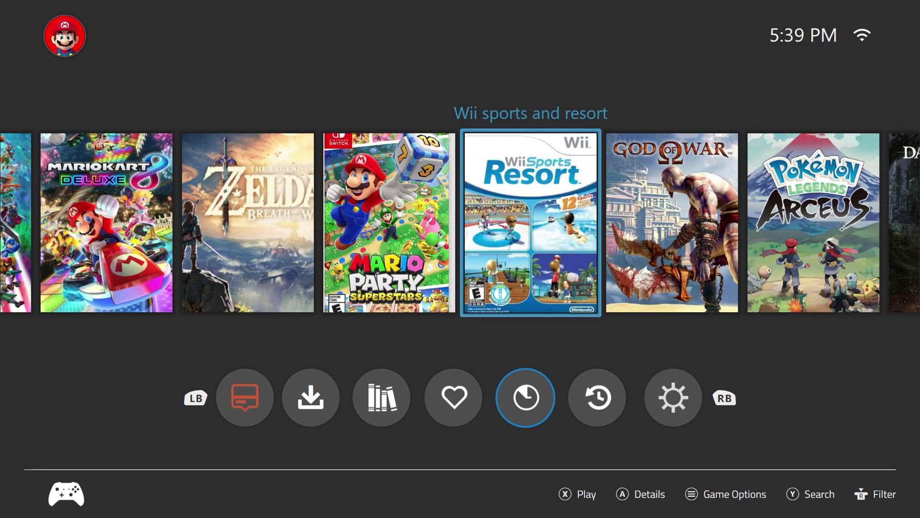
{"action": "key", "text": "Left"}
{"action": "key", "text": "Left"}
{"action": "key", "text": "Left"}
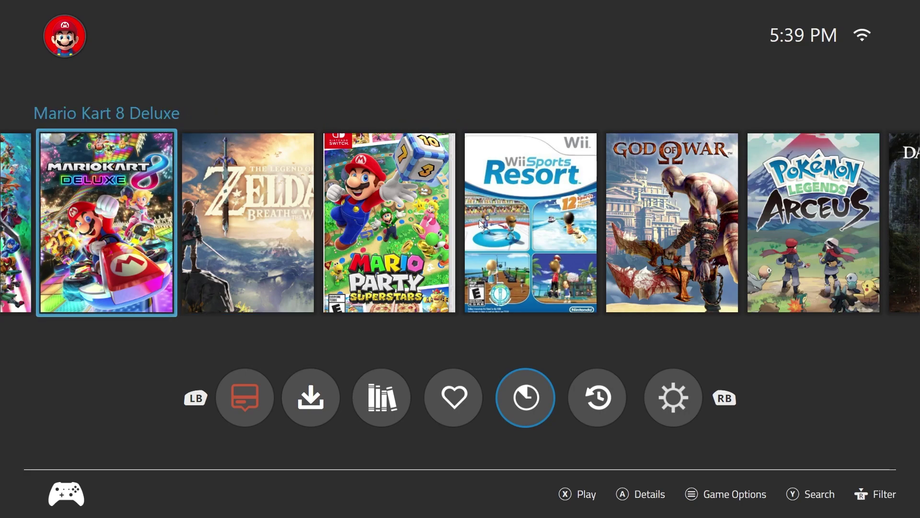
{"action": "key", "text": "Right"}
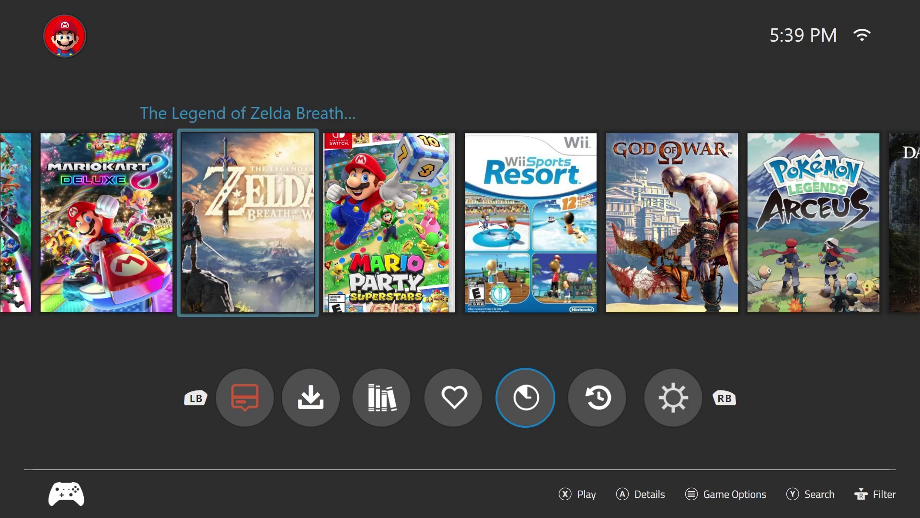
{"action": "key", "text": "Right"}
{"action": "key", "text": "Right"}
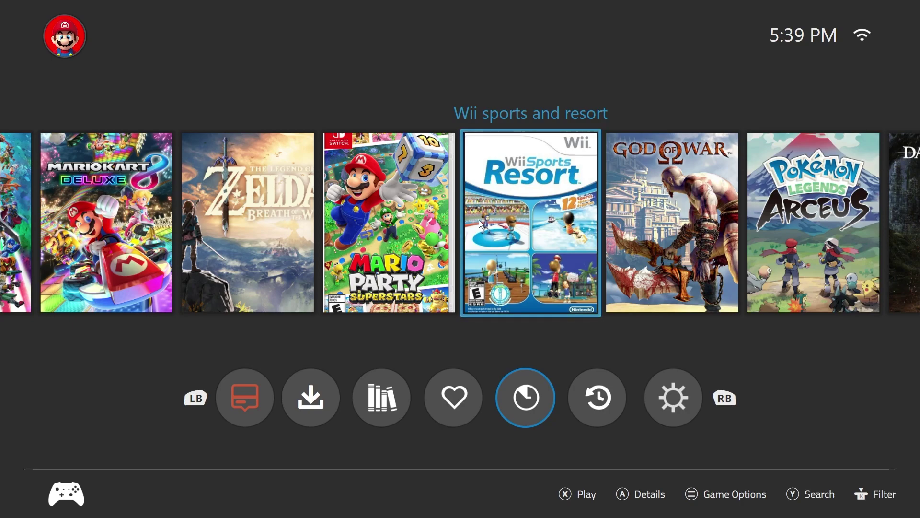
{"action": "key", "text": "Right"}
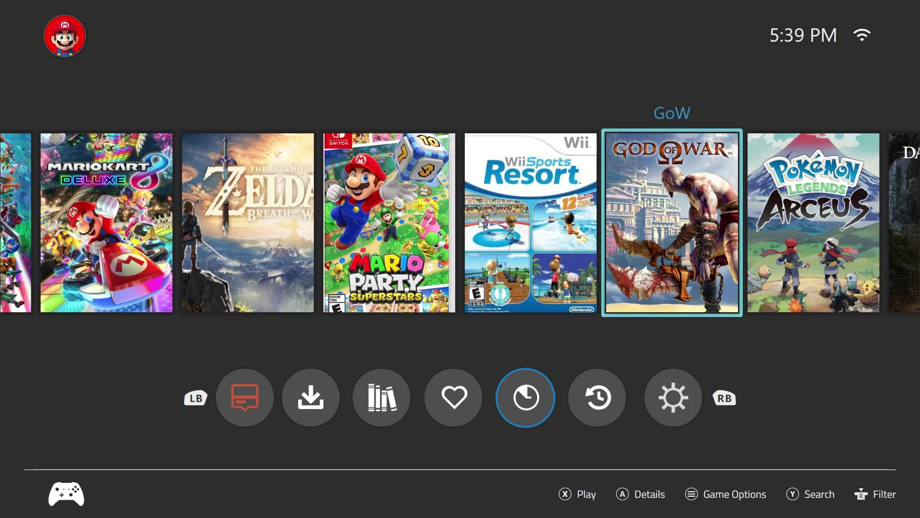
{"action": "key", "text": "Right"}
{"action": "key", "text": "Right"}
{"action": "key", "text": "Right"}
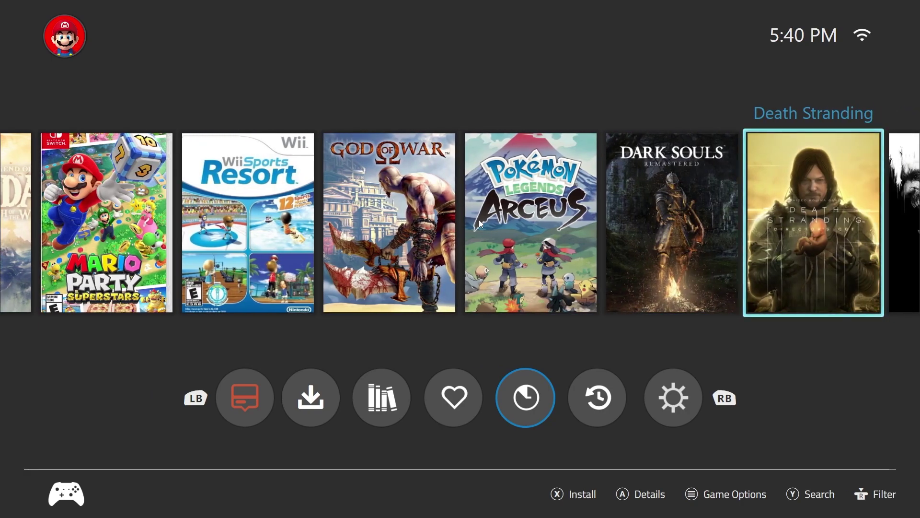
{"action": "key", "text": "Right"}
{"action": "key", "text": "Right"}
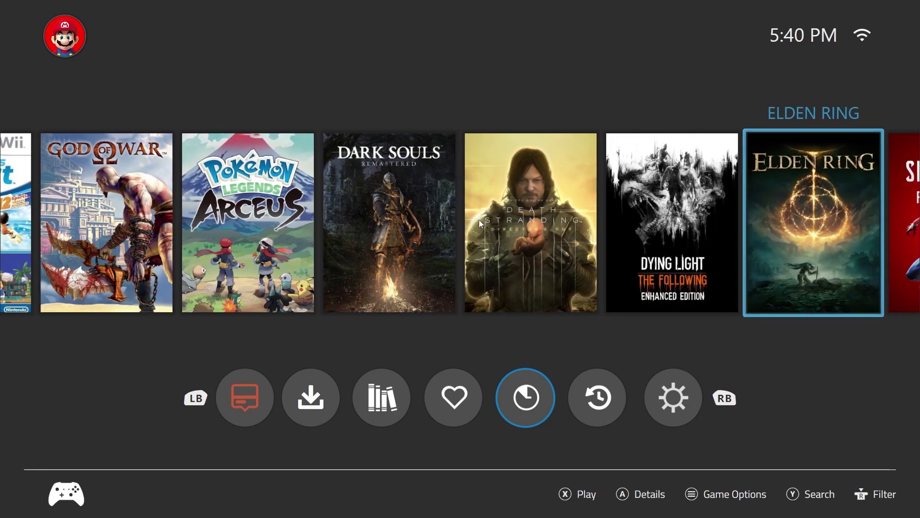
{"action": "key", "text": "Left"}
{"action": "key", "text": "Left"}
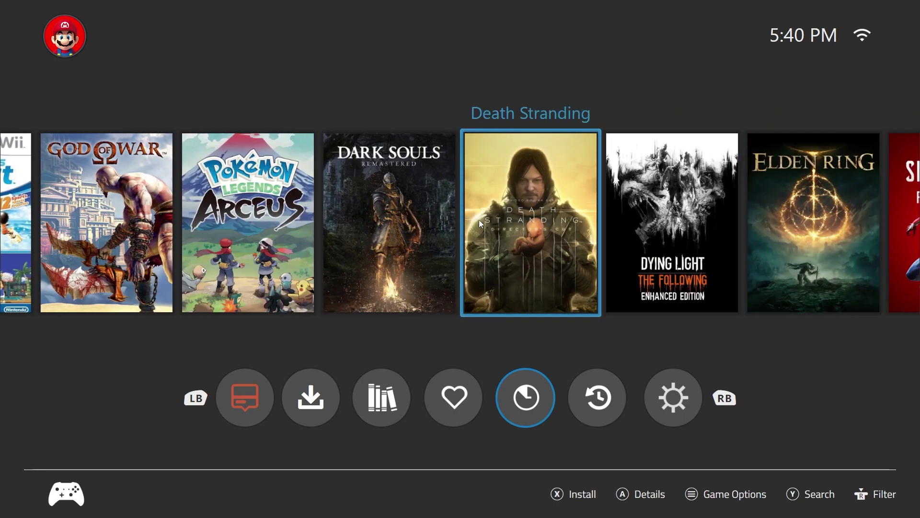
{"action": "key", "text": "Left"}
{"action": "key", "text": "Left"}
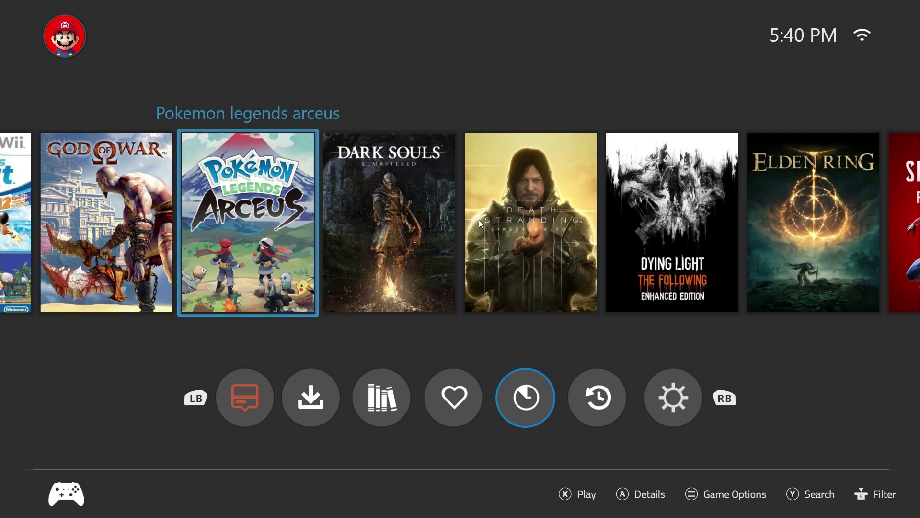
{"action": "key", "text": "Left"}
{"action": "key", "text": "Left"}
{"action": "key", "text": "Left"}
{"action": "key", "text": "Left"}
{"action": "key", "text": "Left"}
{"action": "key", "text": "Left"}
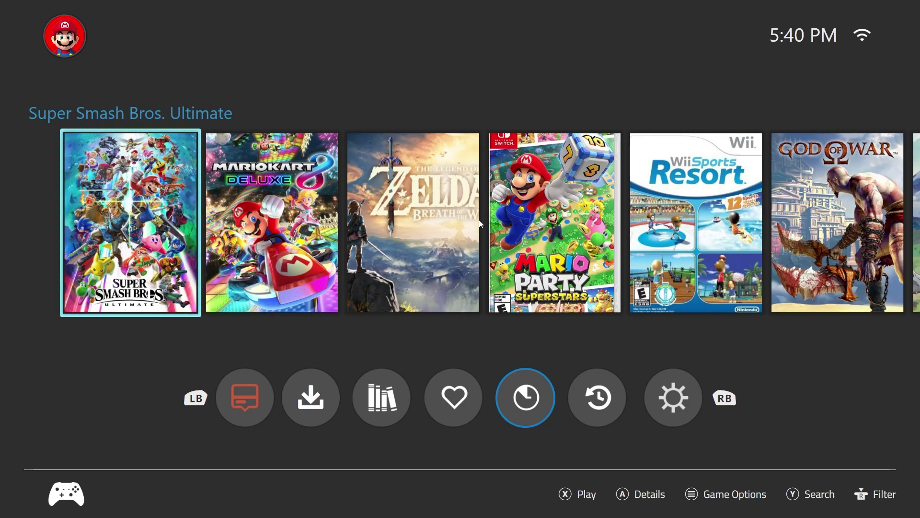
Step: Select Mario Kart 8 Deluxe in the game row and launch it
{"action": "key", "text": "Right"}
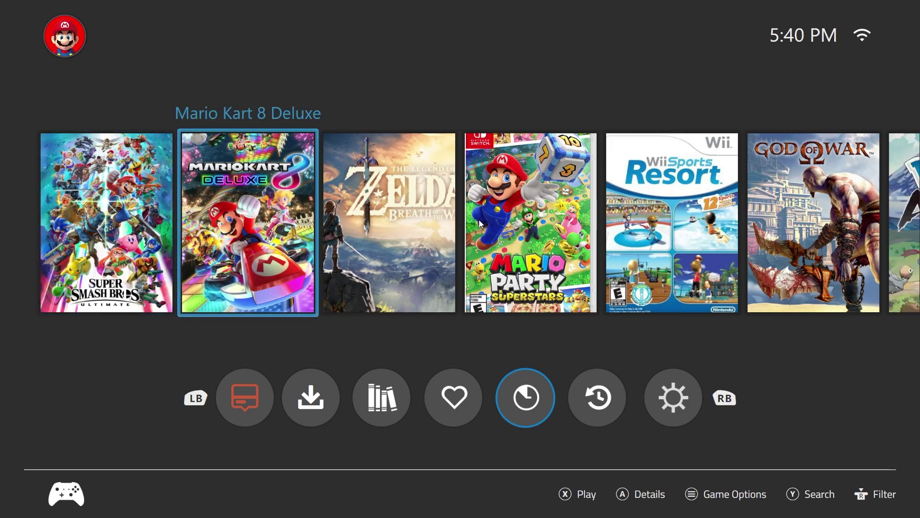
{"action": "key", "text": "Return"}
{"action": "key", "text": "Return"}
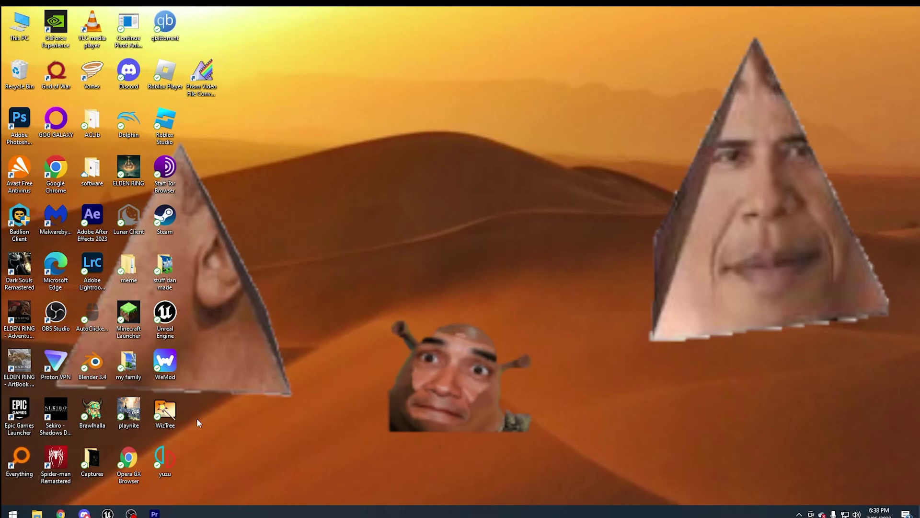
Step: Rename the playnite shortcut on the Windows desktop to "Nintendo Switch"
{"action": "right_click", "coordinate": [135, 419]}
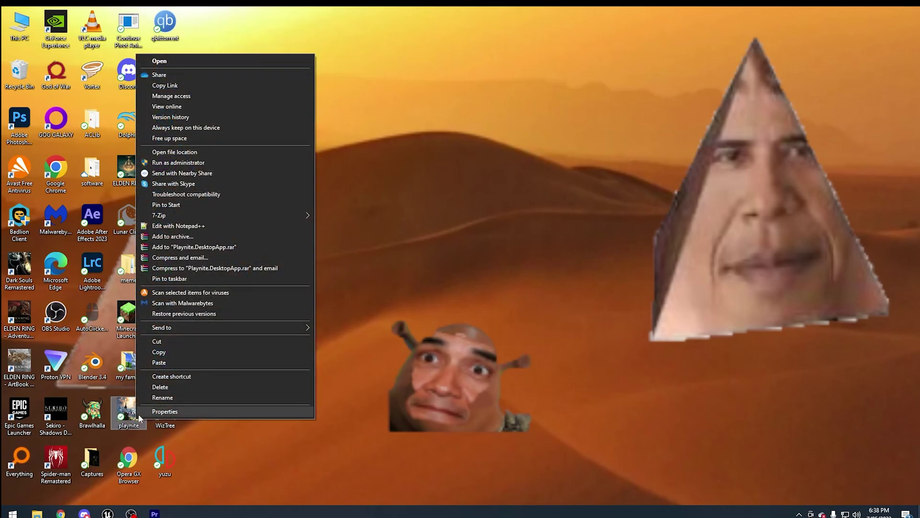
{"action": "left_click", "coordinate": [163, 397]}
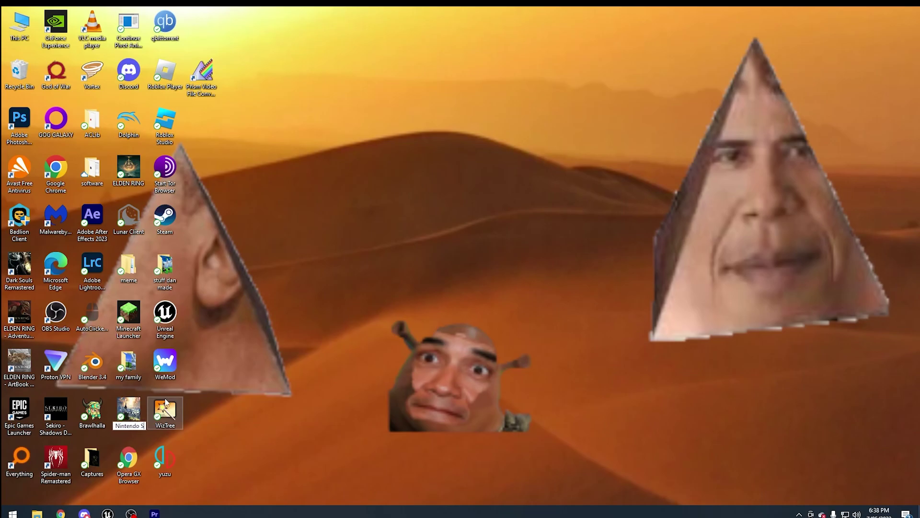
{"action": "type", "text": "Nintendo Switch"}
{"action": "key", "text": "Return"}
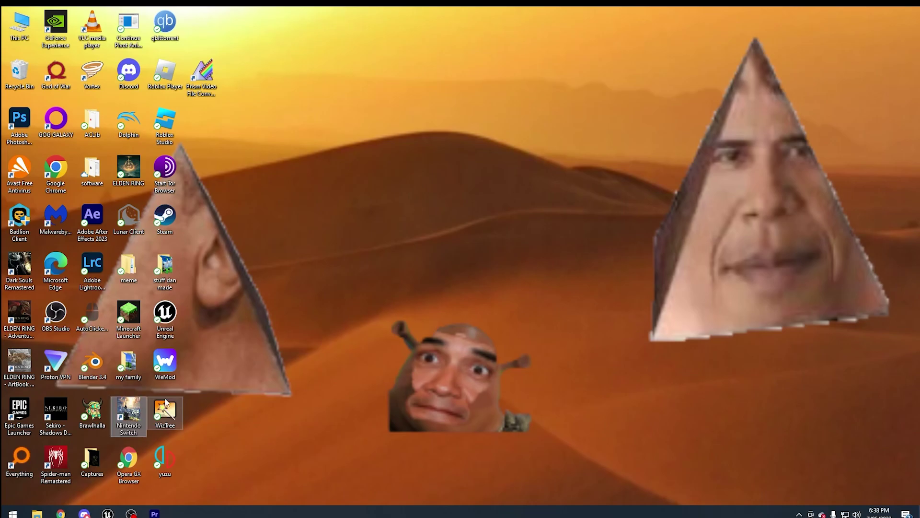
Step: Change the Nintendo Switch shortcut's icon to the 640px-Nintendo_switch_logo file from Downloads and save its properties
{"action": "right_click", "coordinate": [129, 418]}
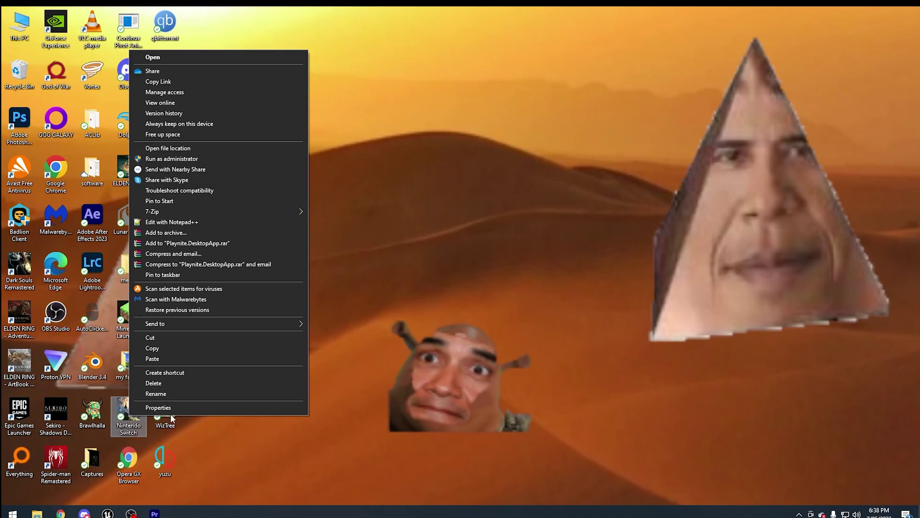
{"action": "left_click", "coordinate": [166, 408]}
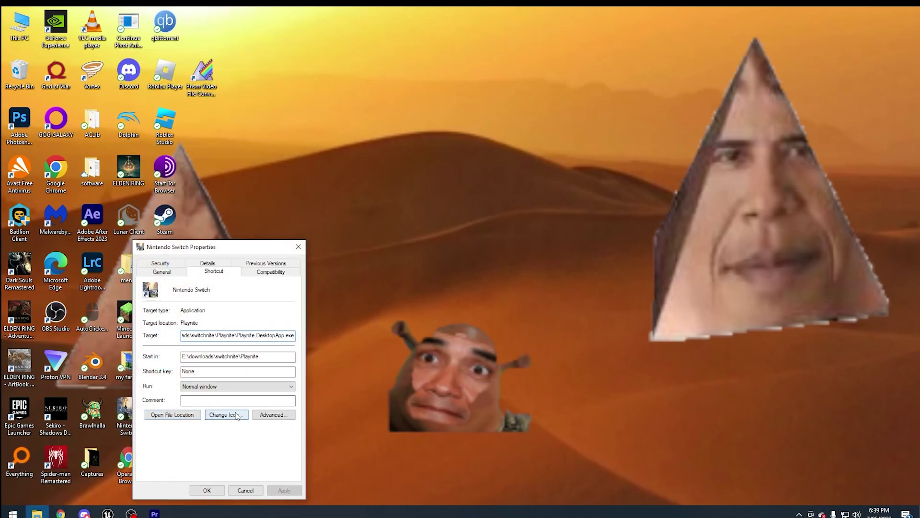
{"action": "left_click", "coordinate": [236, 414]}
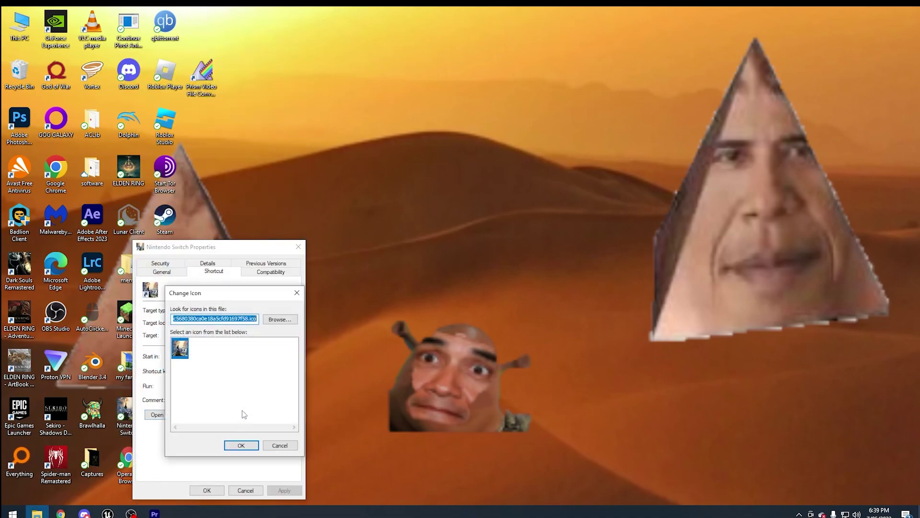
{"action": "left_click", "coordinate": [289, 320]}
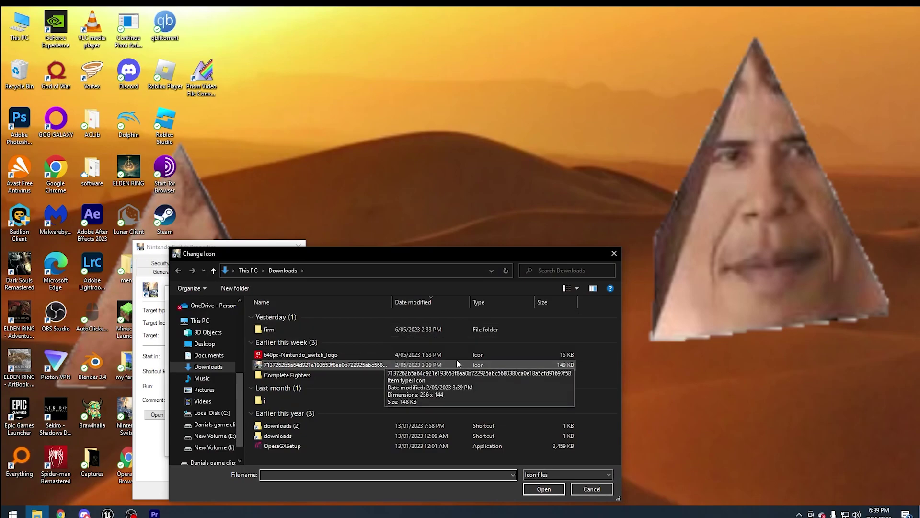
{"action": "left_click", "coordinate": [408, 355]}
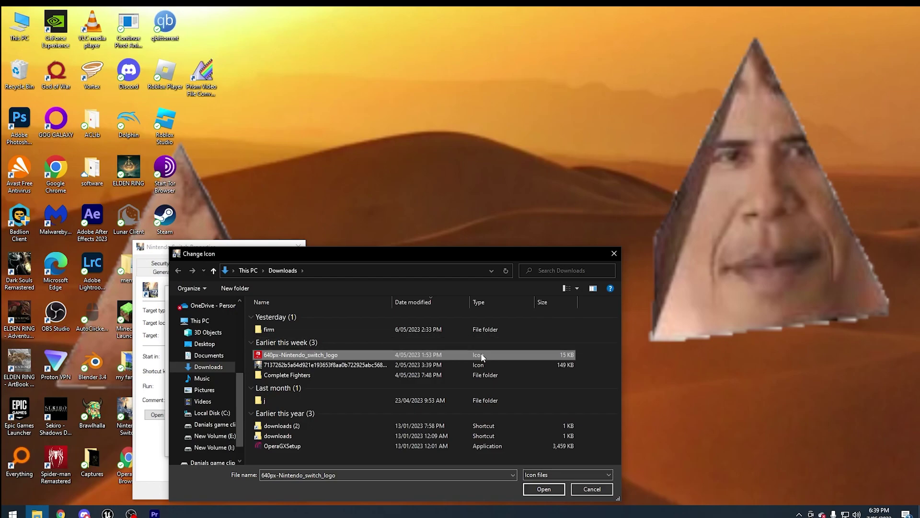
{"action": "left_click", "coordinate": [543, 489]}
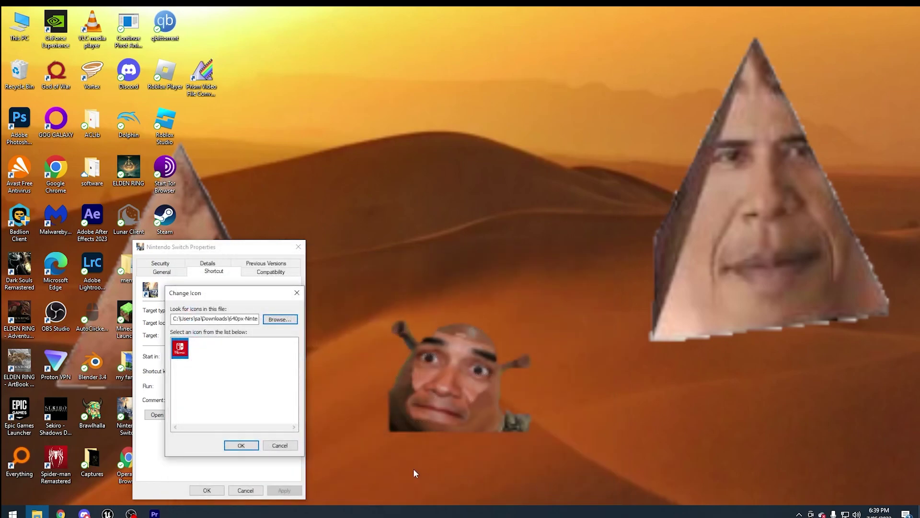
{"action": "left_click", "coordinate": [242, 446]}
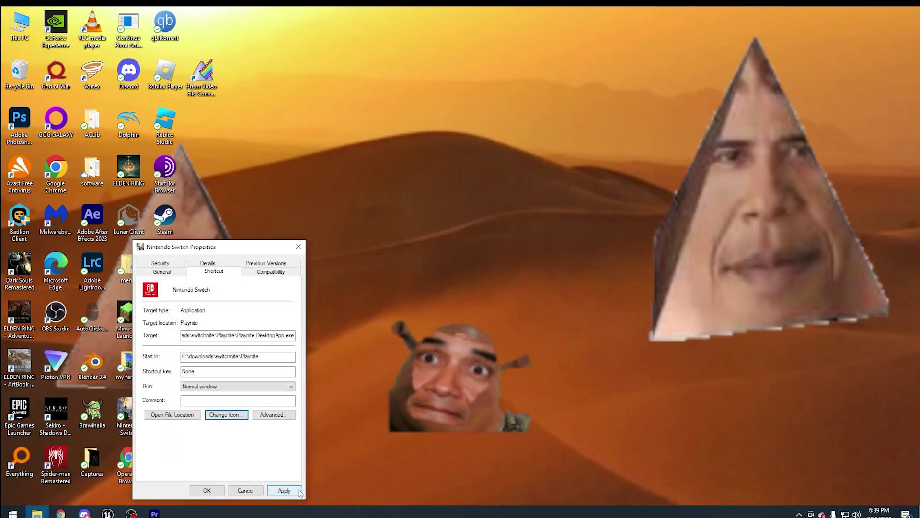
{"action": "left_click", "coordinate": [286, 490]}
{"action": "left_click", "coordinate": [216, 490]}
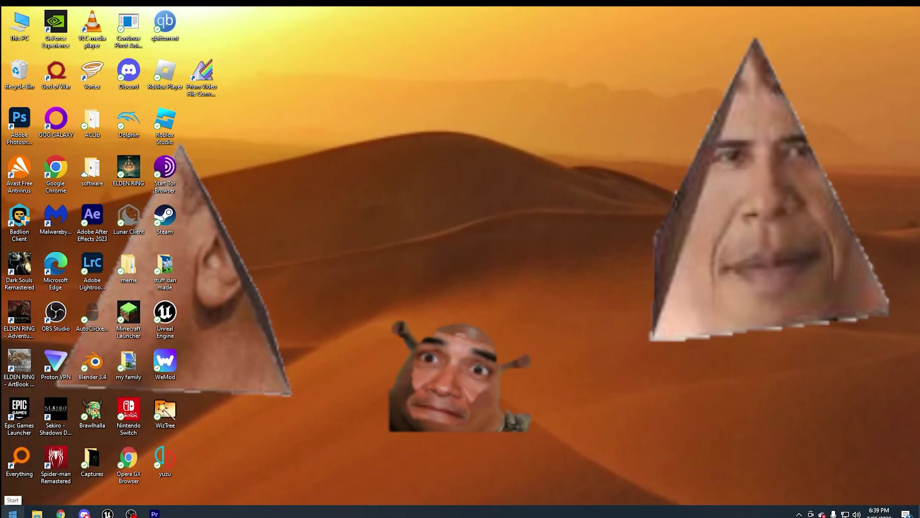
Step: Search Windows for "ni" to find the Nintendo switch app
{"action": "left_click", "coordinate": [13, 513]}
{"action": "type", "text": "ni"}
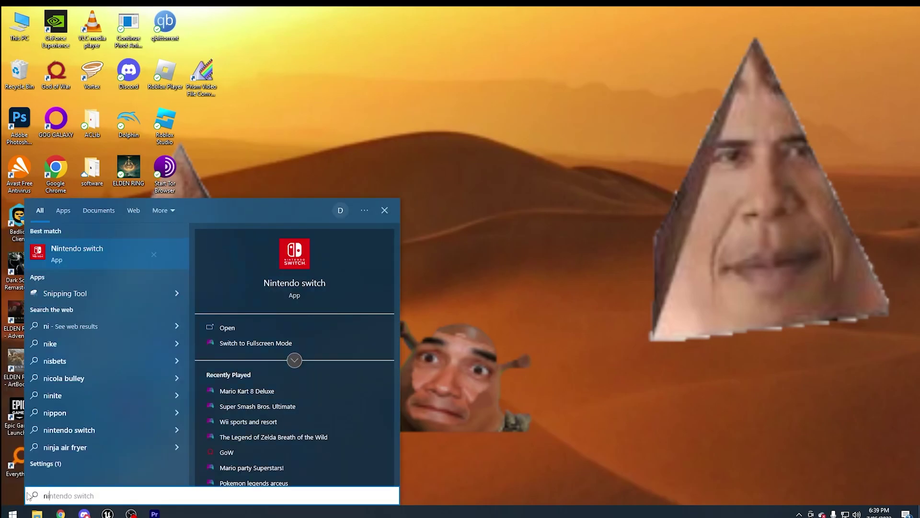